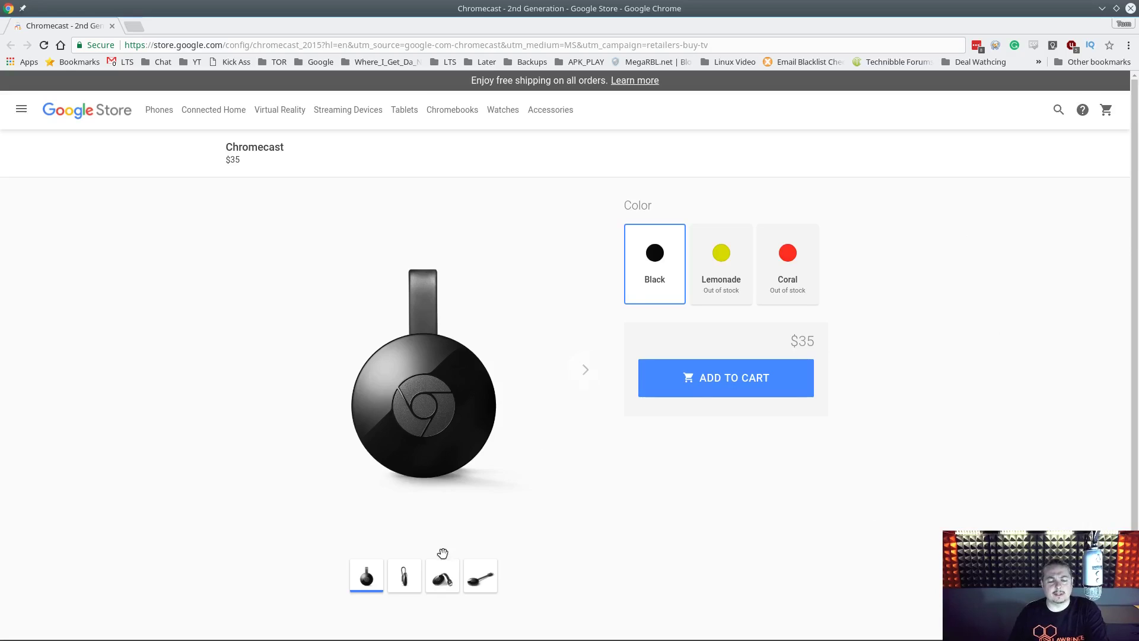
Step through the Chromecast product thumbnails until the fourth photo is shown
left_click(419, 577)
left_click(451, 580)
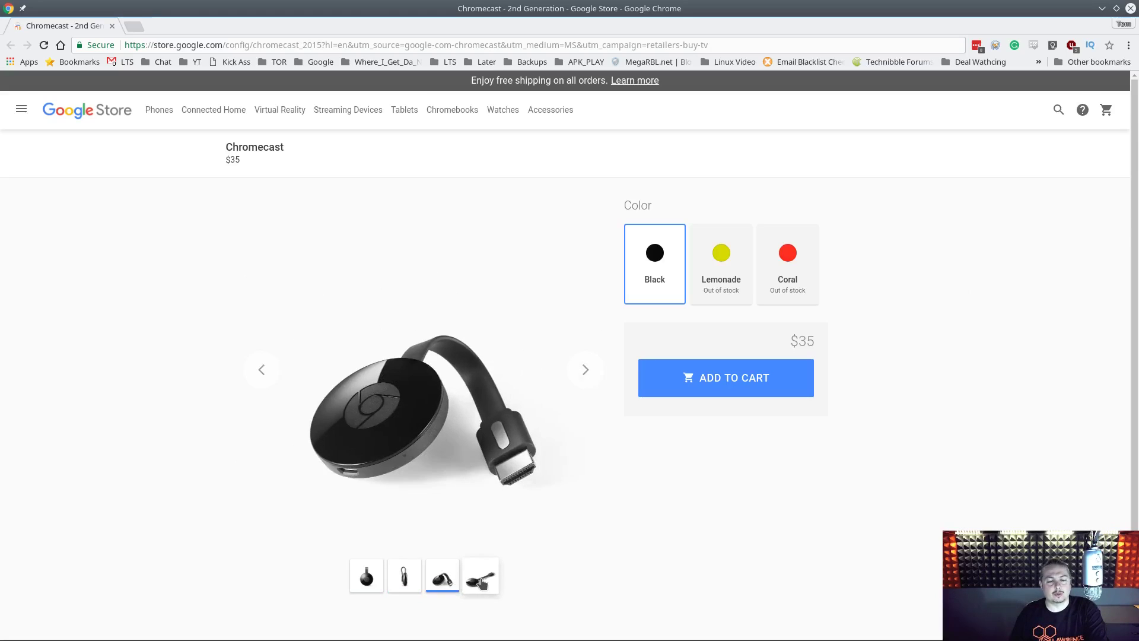
left_click(485, 585)
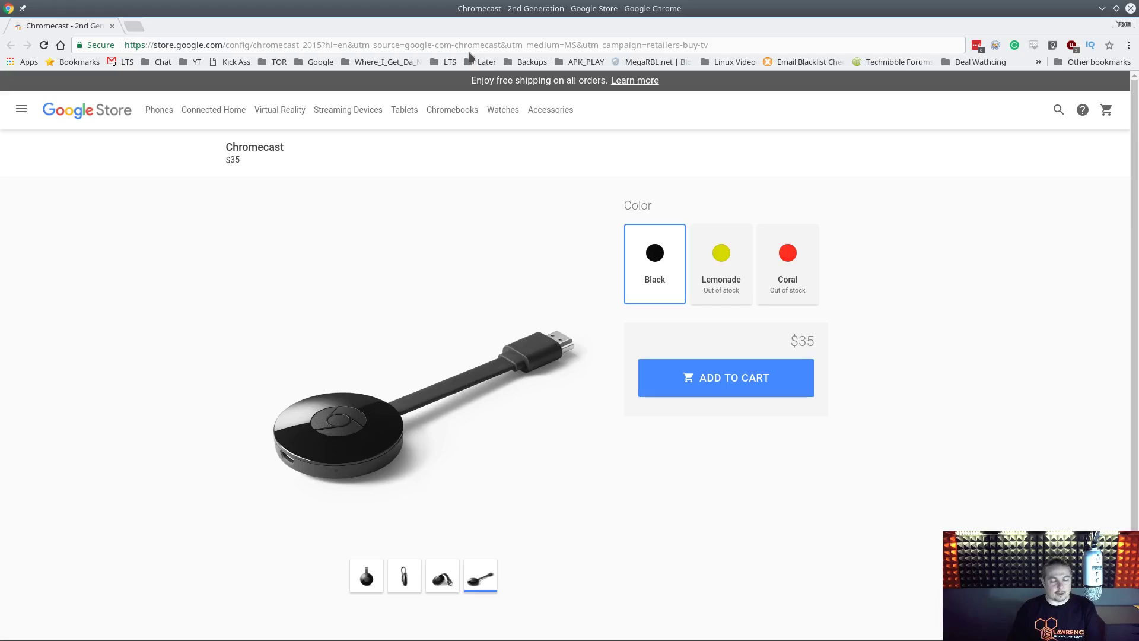
Cast the Chromecast store tab to the Studio Room TV using the Cast tab source
left_click(1128, 46)
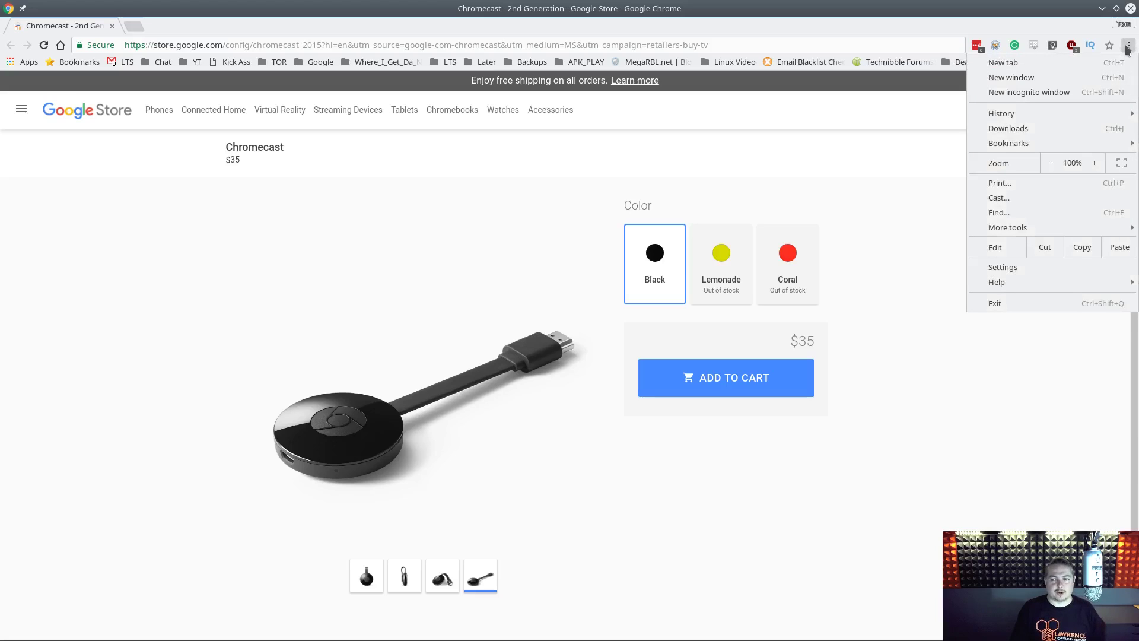
left_click(1068, 197)
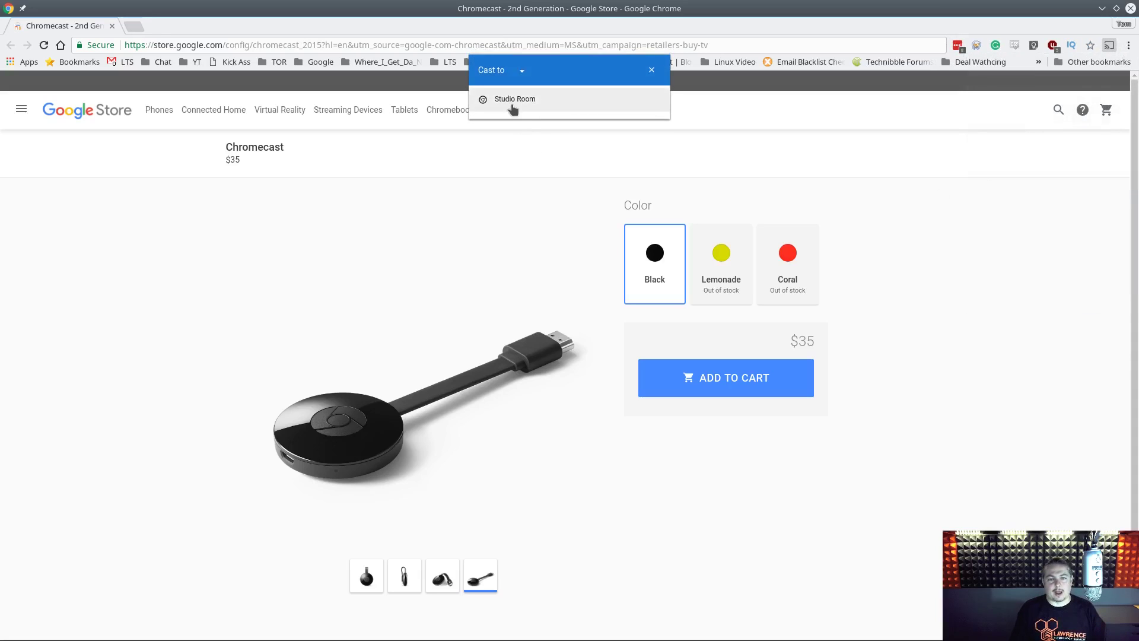
left_click(492, 71)
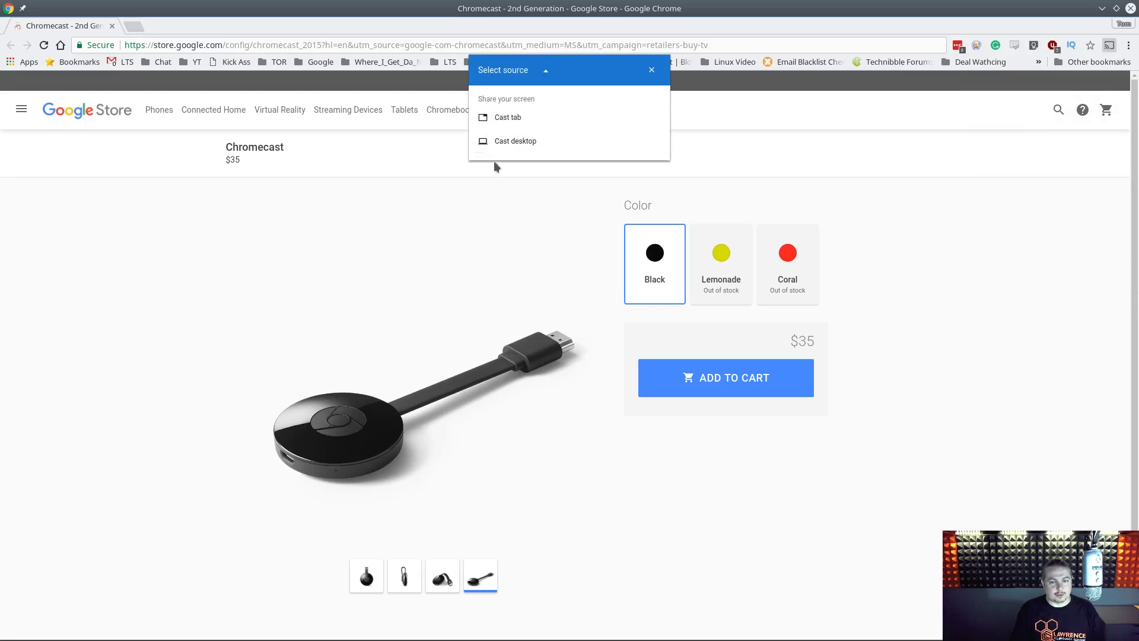
left_click(516, 118)
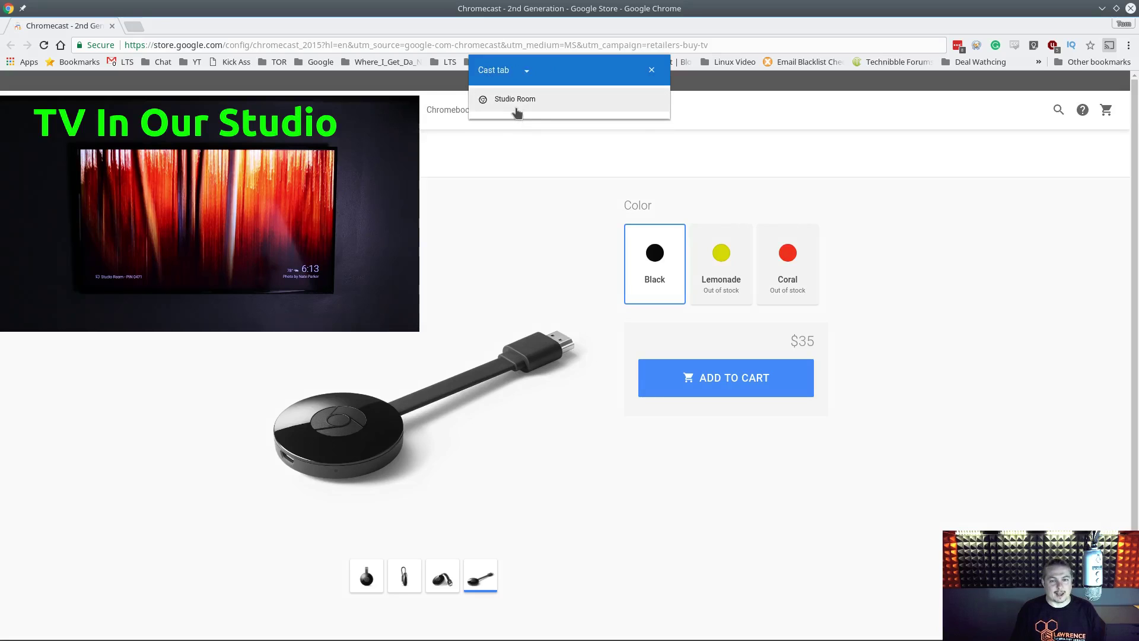
left_click(517, 102)
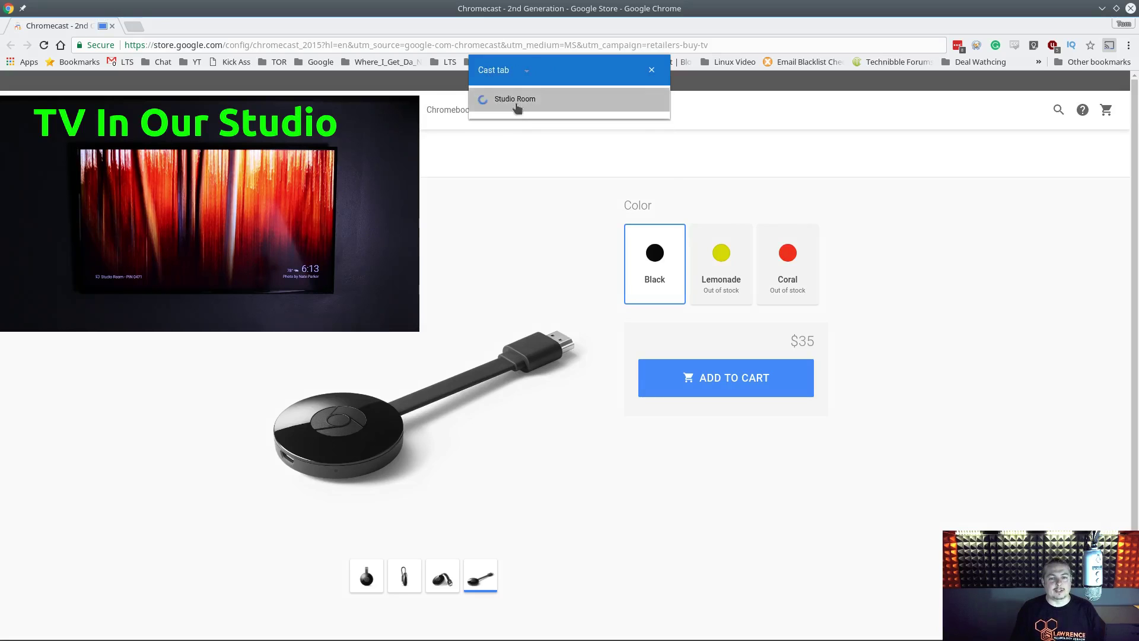
Close the cast panel and scroll the mirrored store page down and back up twice
left_click(531, 245)
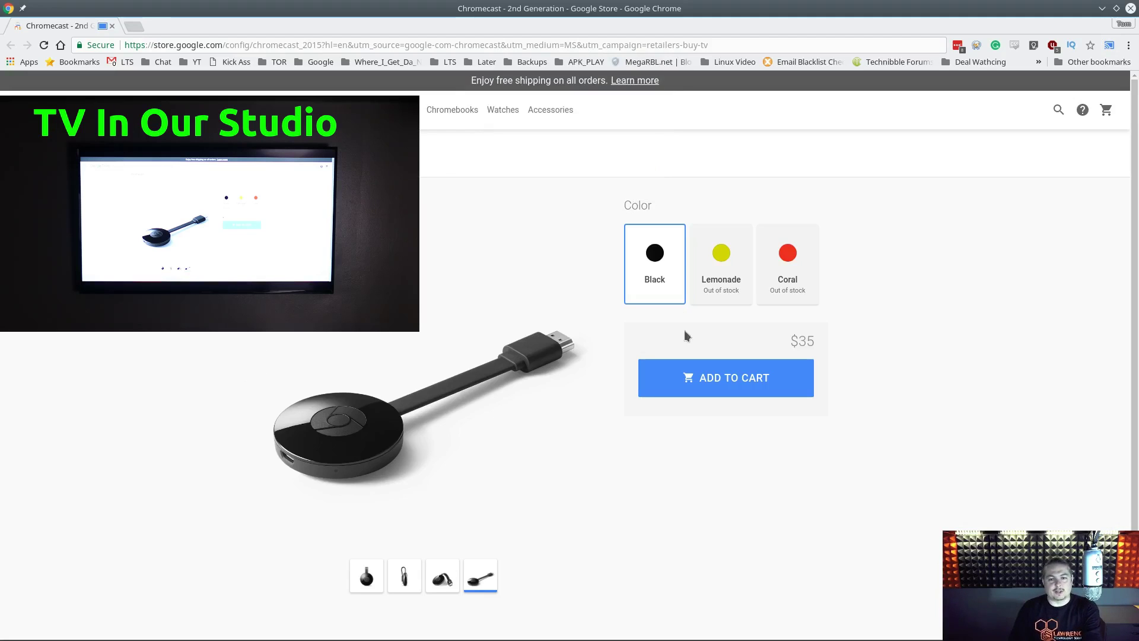
scroll(594, 344, "down", 2)
scroll(556, 356, "up", 2)
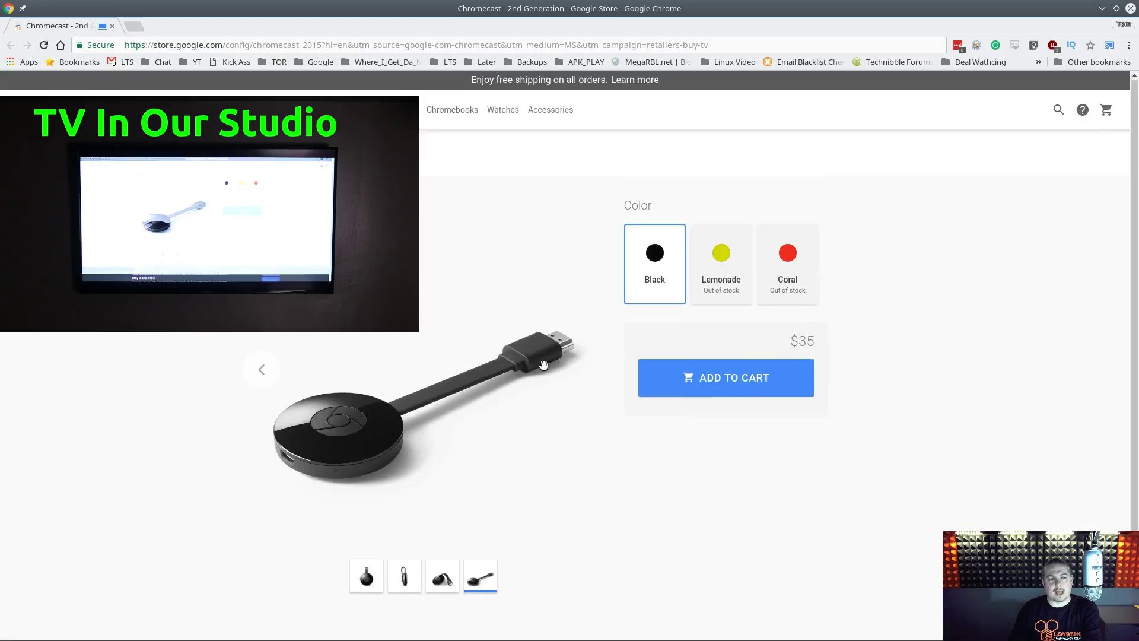
scroll(557, 356, "down", 2)
scroll(542, 368, "up", 2)
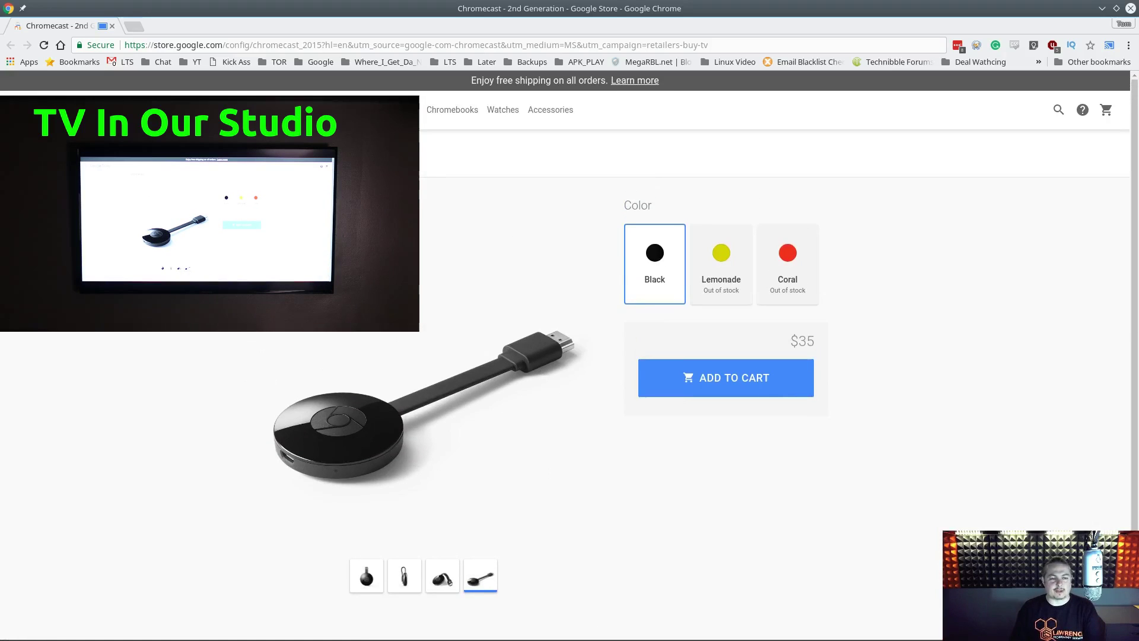
Load Google Maps, zoom out a level and pan to Southgate and the Detroit River
left_click(233, 47)
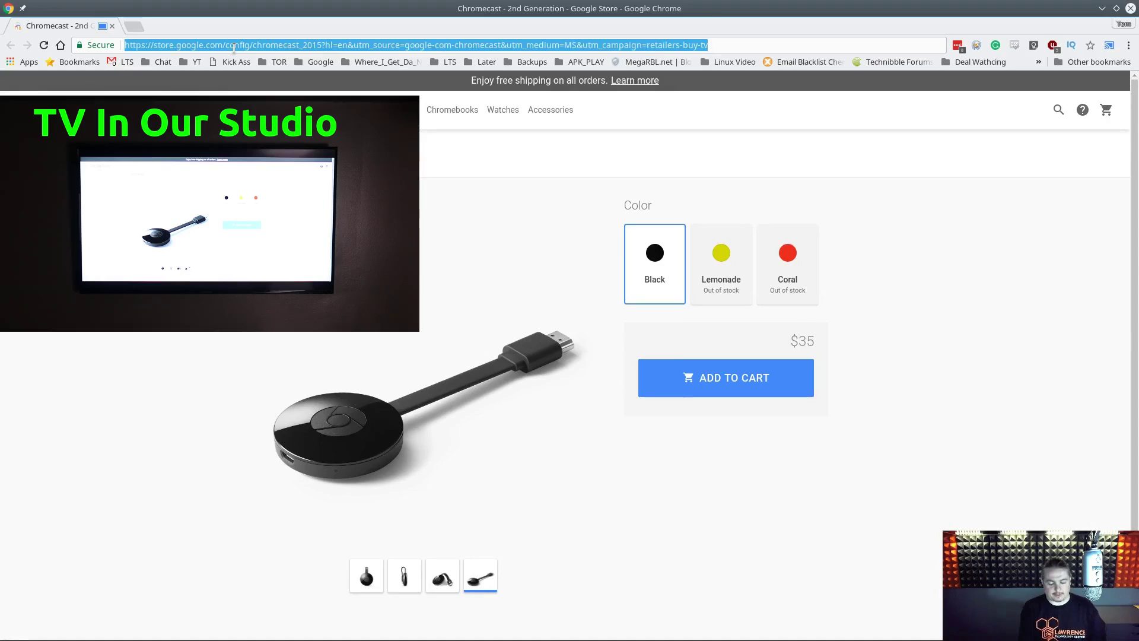
type("maps")
key("Return")
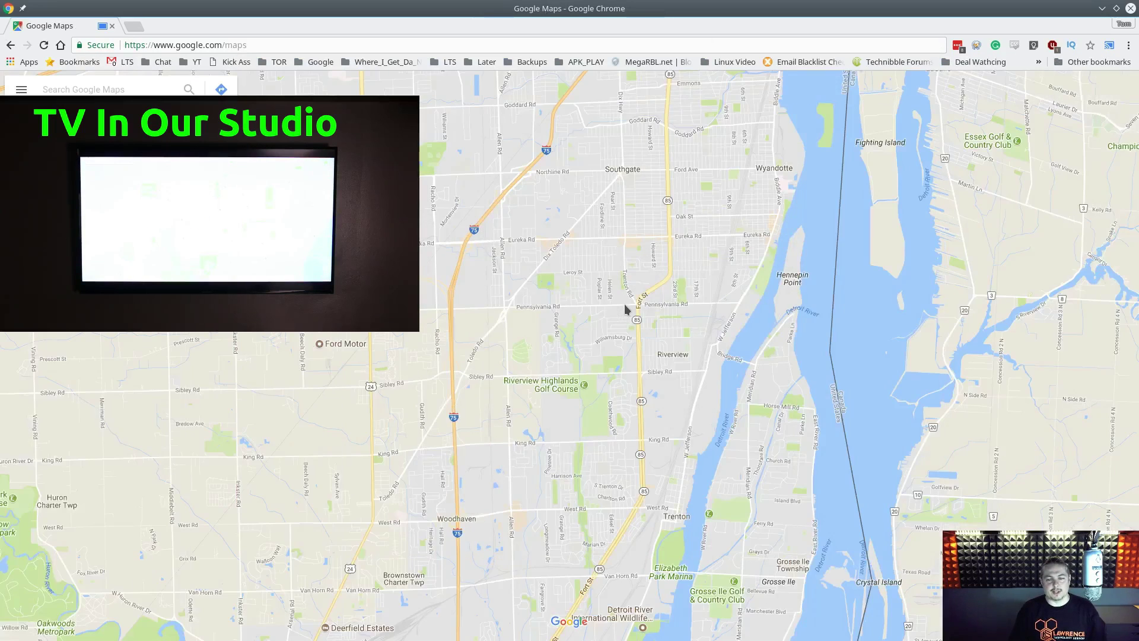
scroll(625, 304, "down", 1)
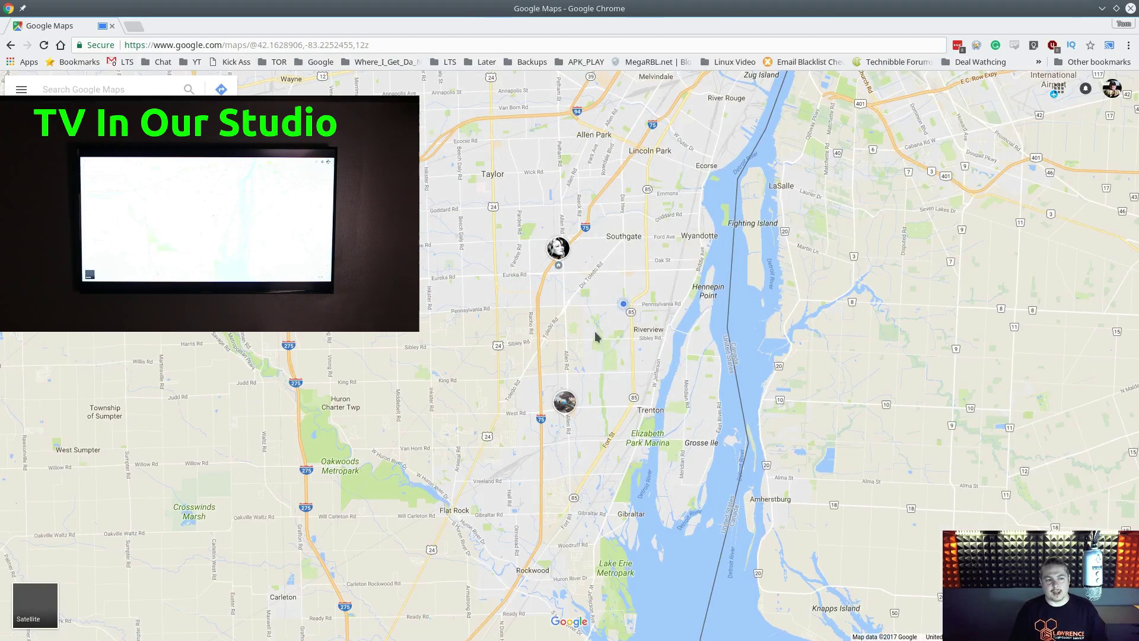
left_click_drag(605, 322, 583, 349)
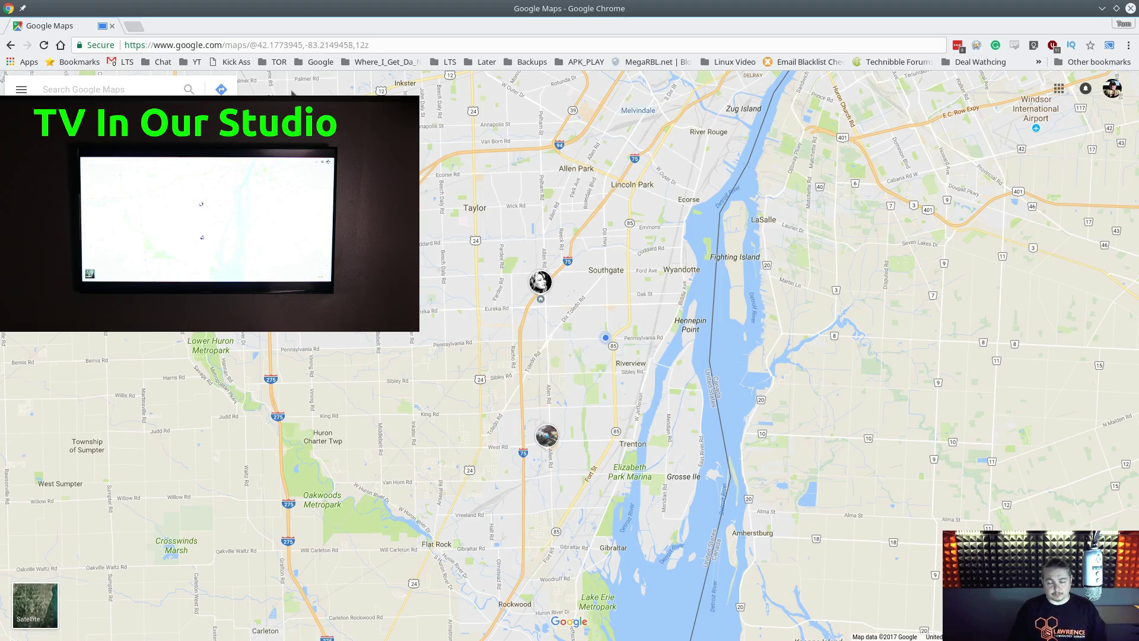
Stop casting the Maps tab to Studio Room and close the Cast panel
left_click(1110, 46)
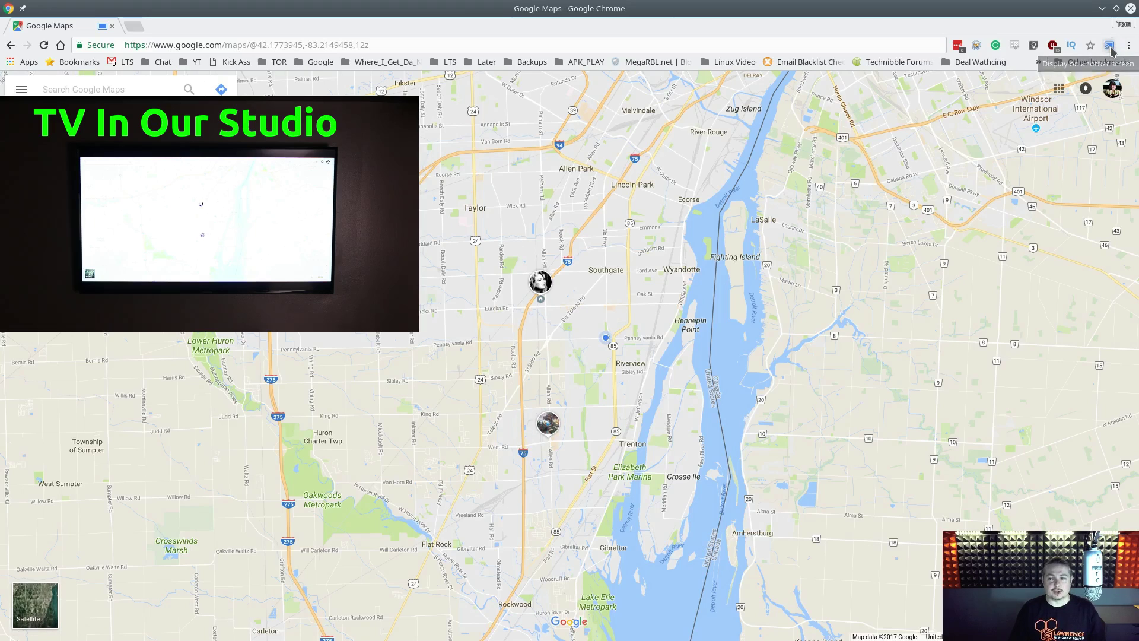
left_click(647, 184)
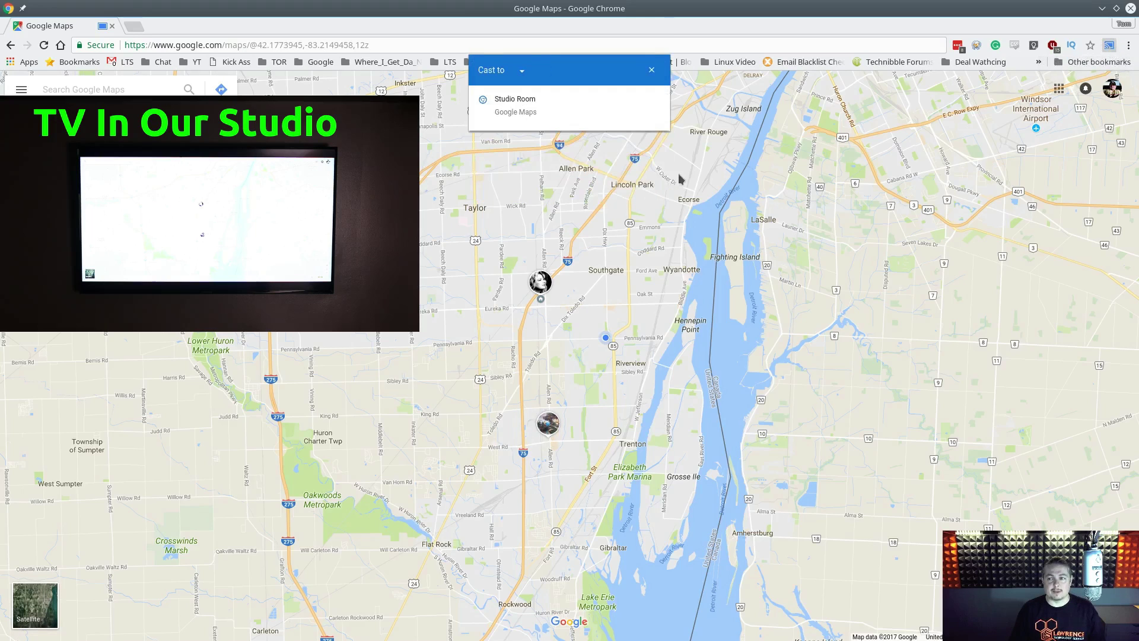
left_click(651, 70)
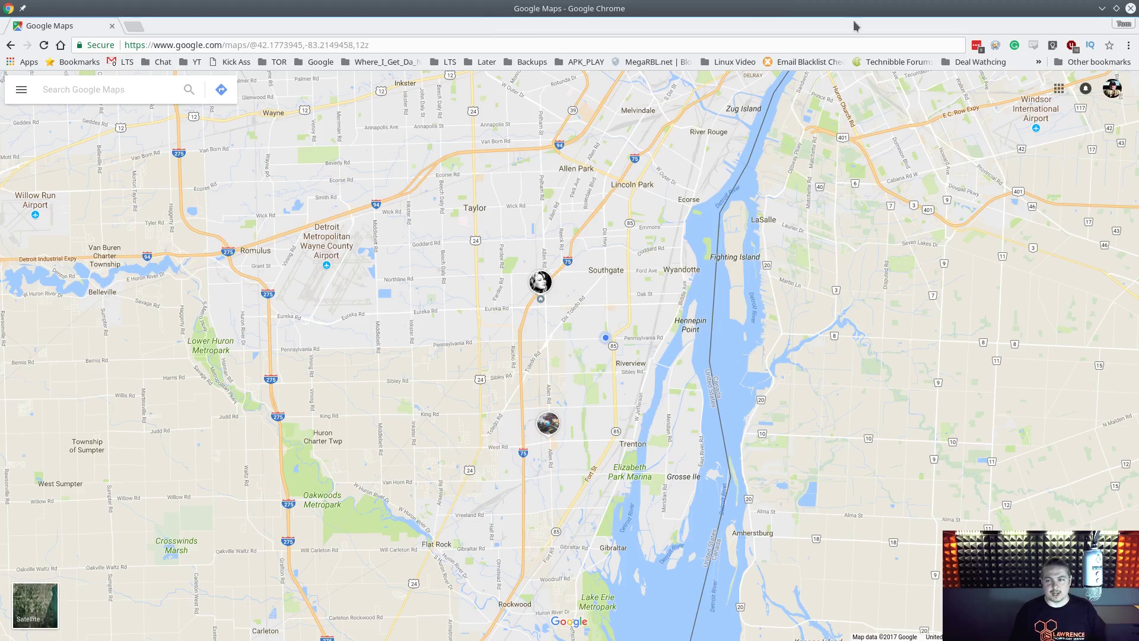
Start casting the whole desktop to the Studio Room TV from Chrome's Cast menu
left_click(1128, 45)
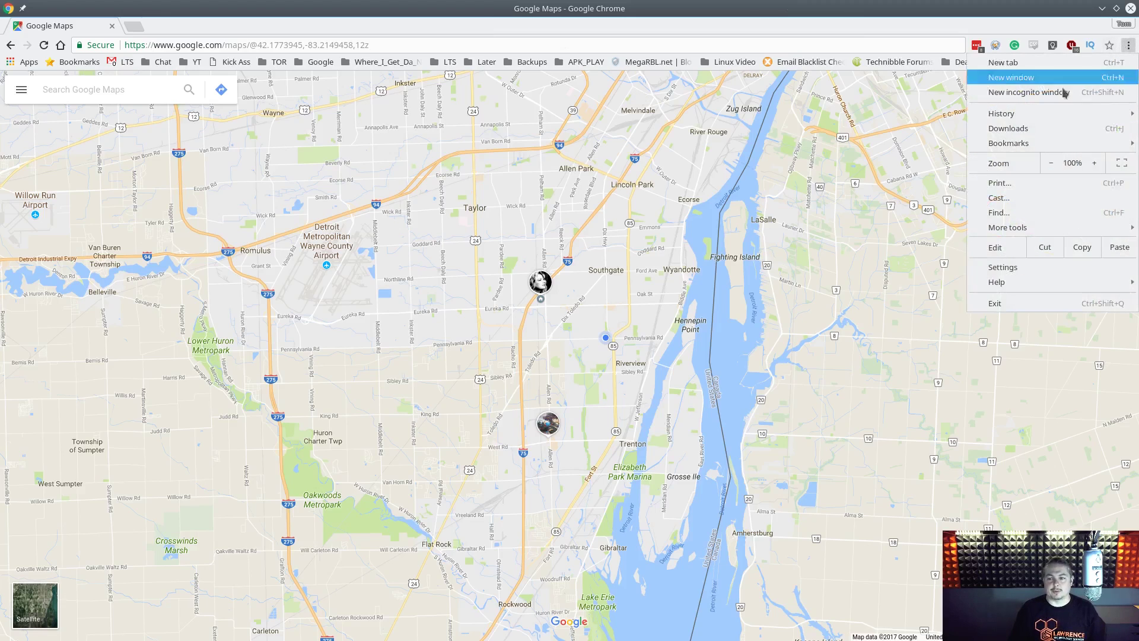
left_click(1054, 201)
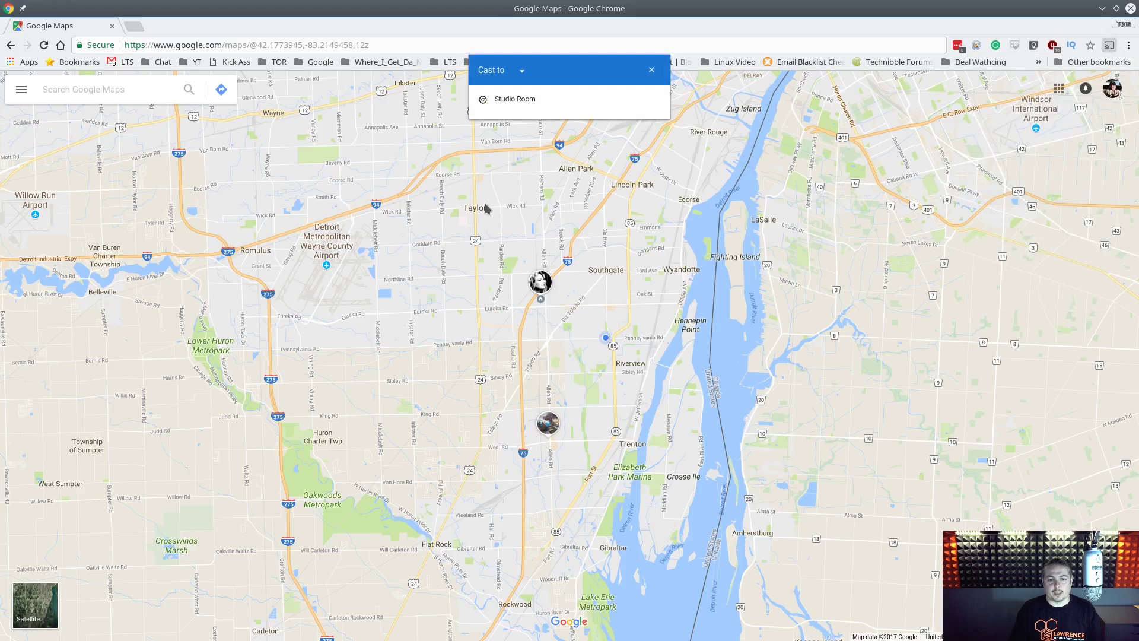
left_click(488, 76)
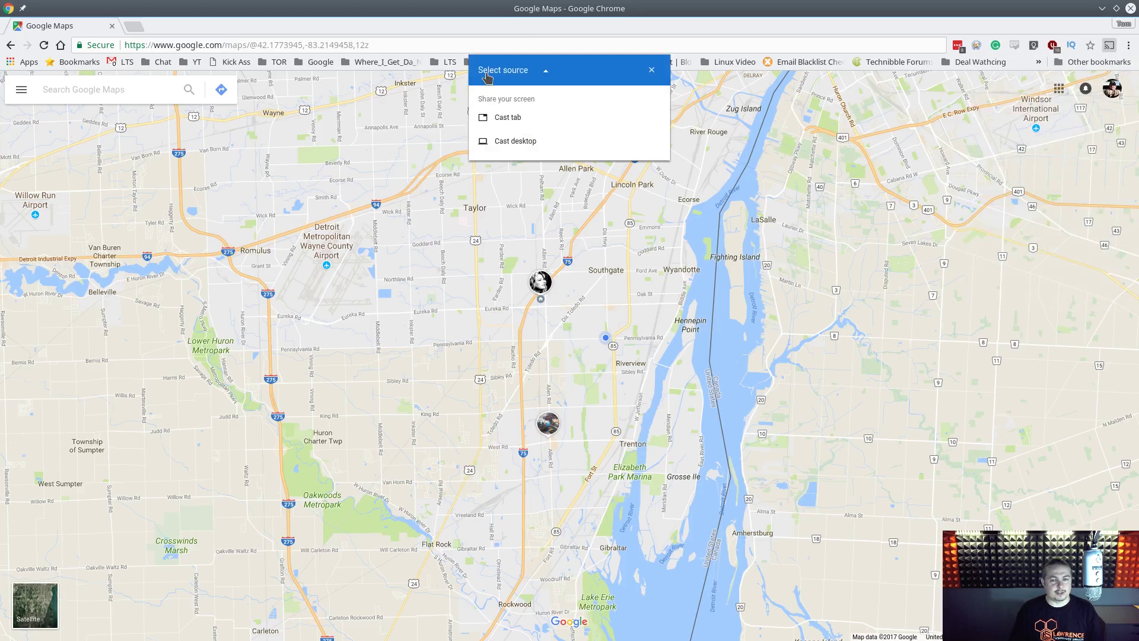
left_click(515, 145)
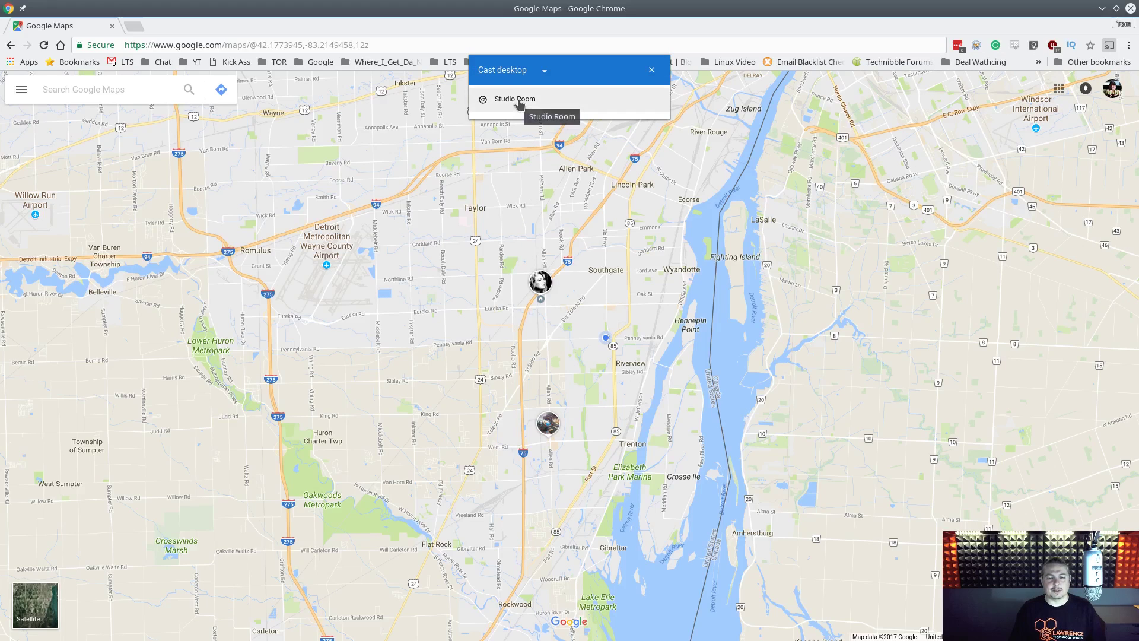
left_click(518, 101)
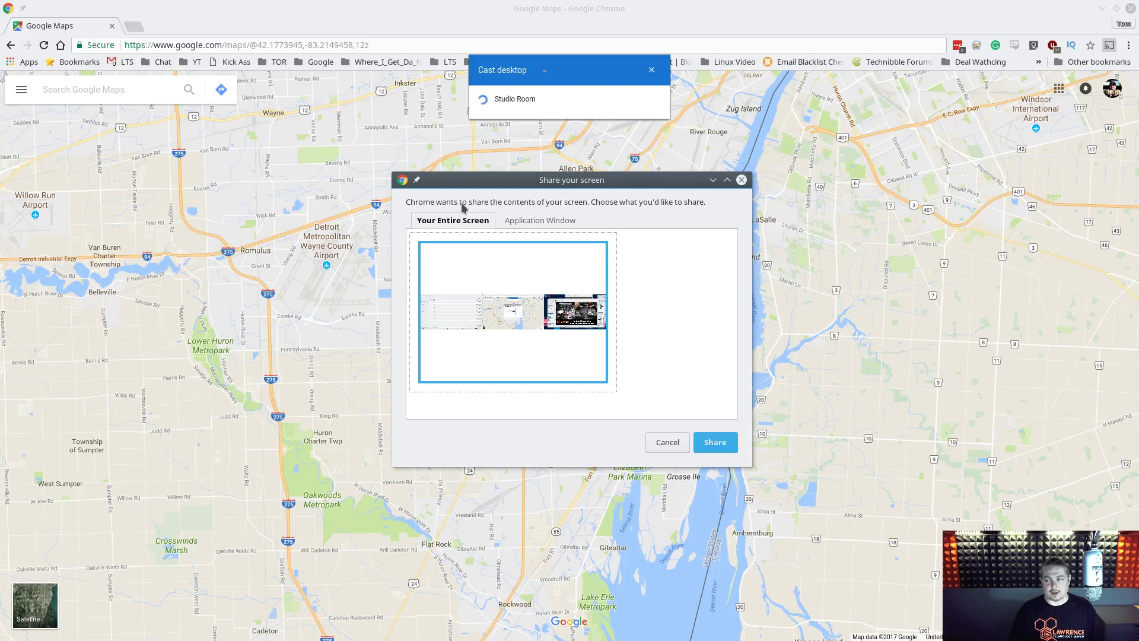
Share only the GIMP image window with the Studio Room TV
left_click(515, 220)
left_click(564, 285)
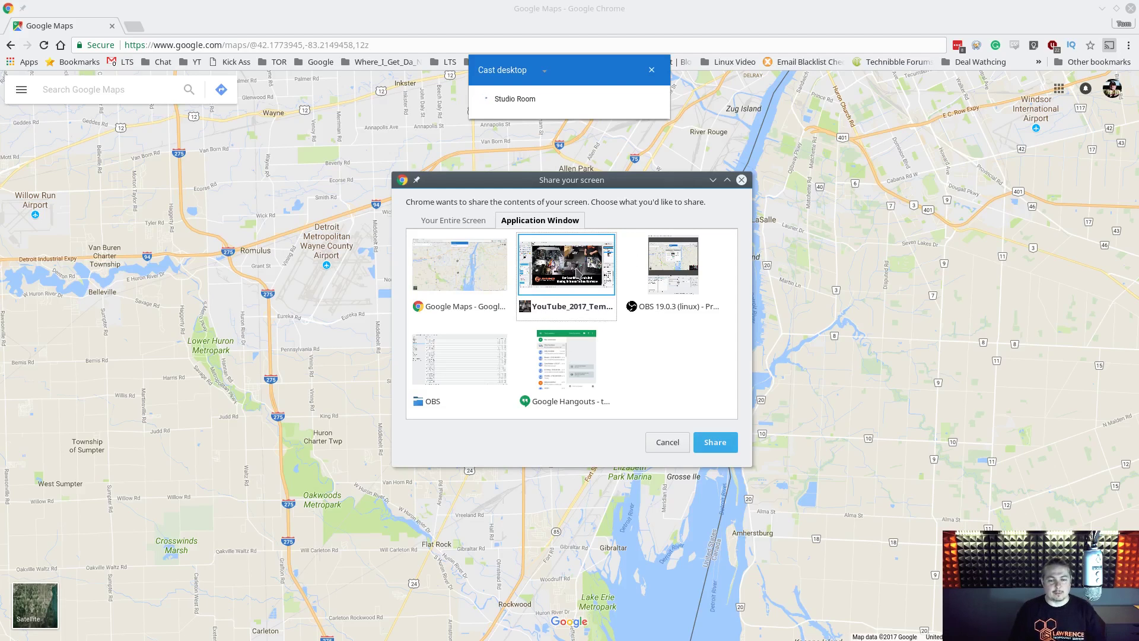
left_click(731, 447)
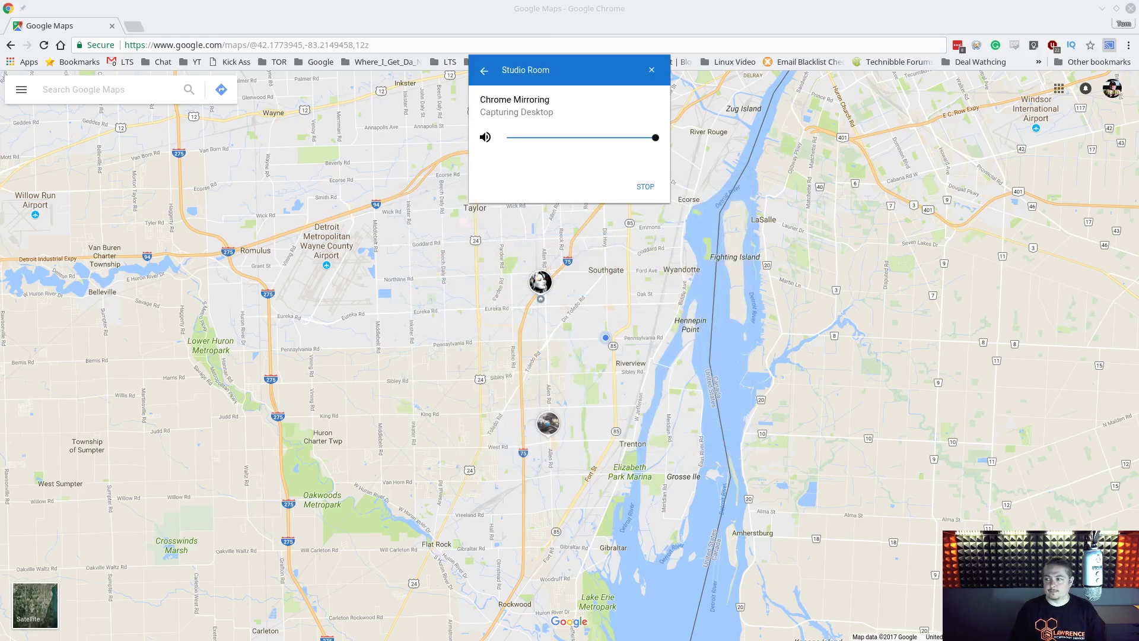
Minimise Chrome, show the GIMP thumbnail window maximised on the TV, then minimise GIMP
left_click(798, 176)
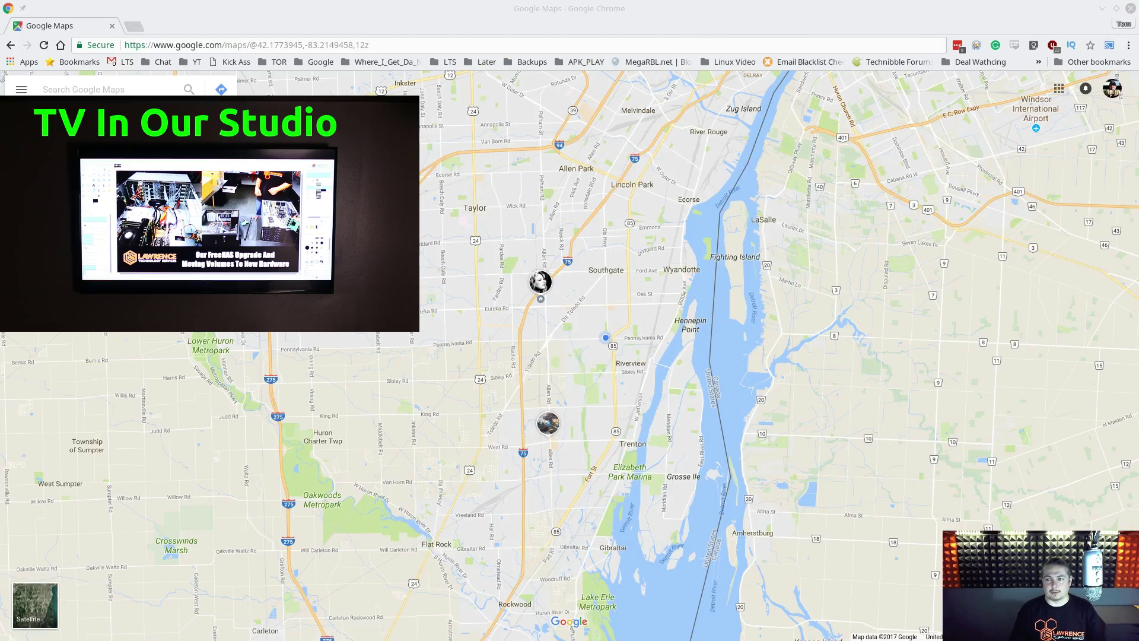
left_click(1099, 9)
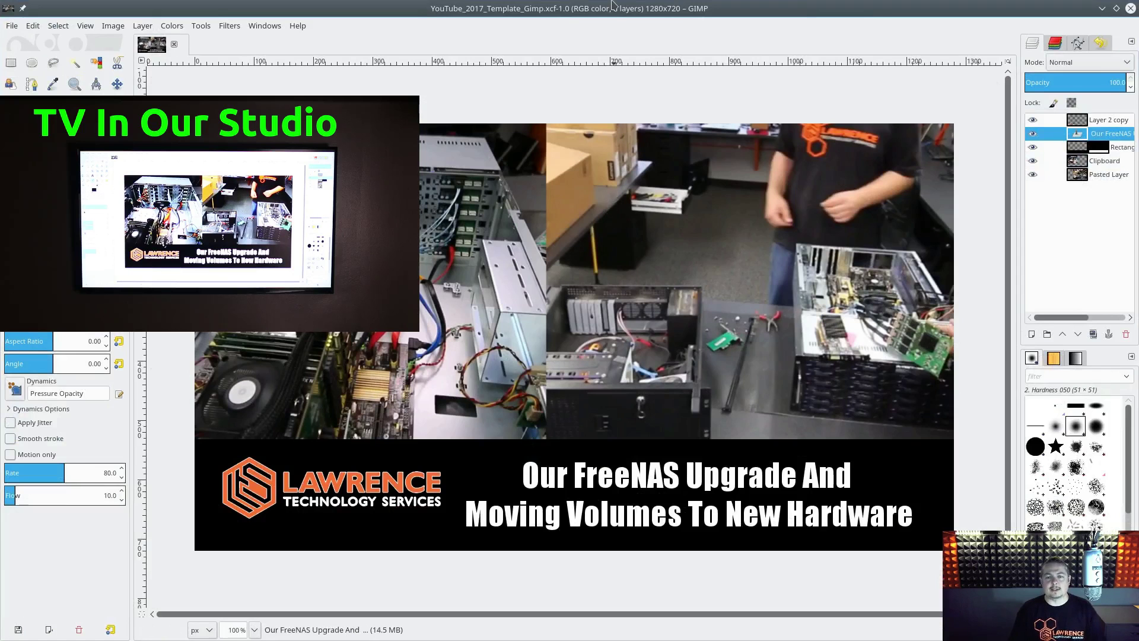
left_click_drag(613, 5, 531, 128)
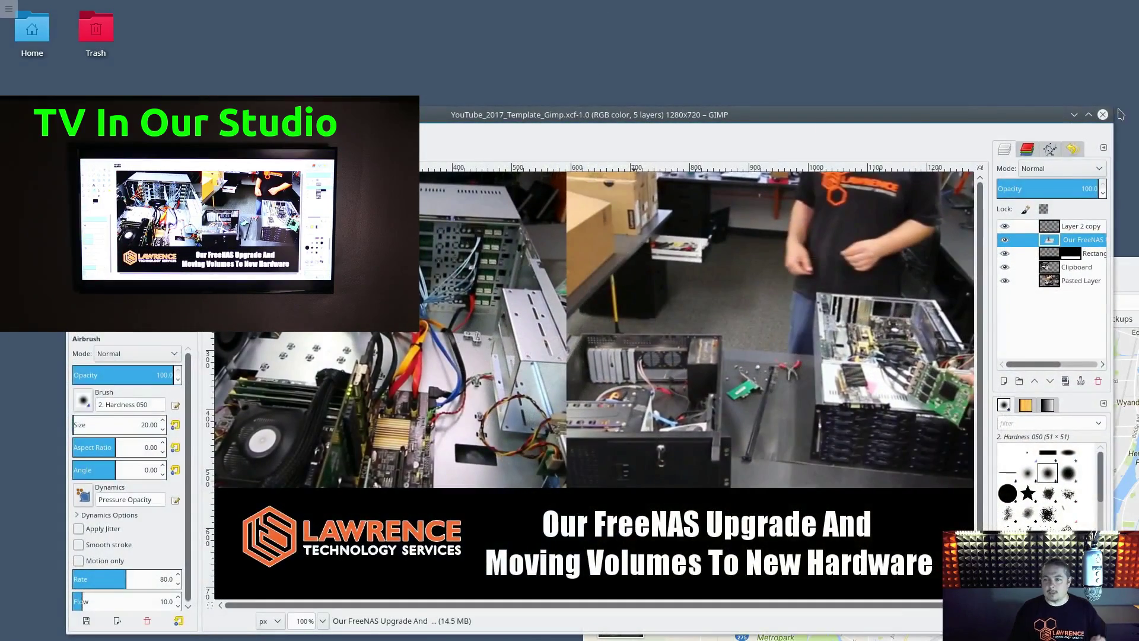
left_click_drag(968, 115, 540, 238)
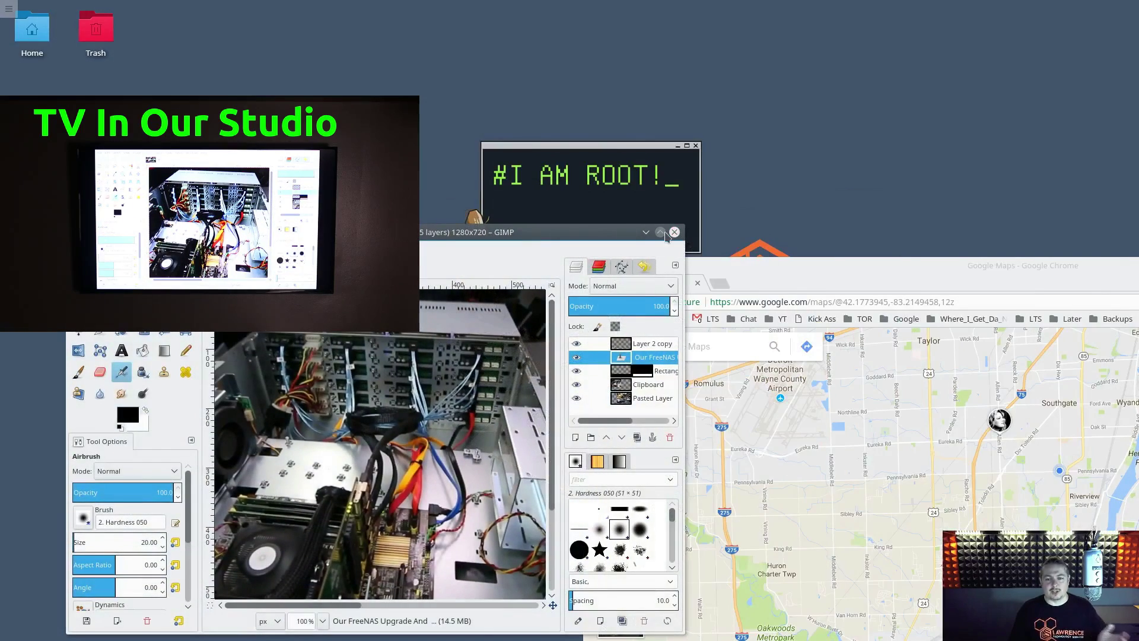
left_click(661, 232)
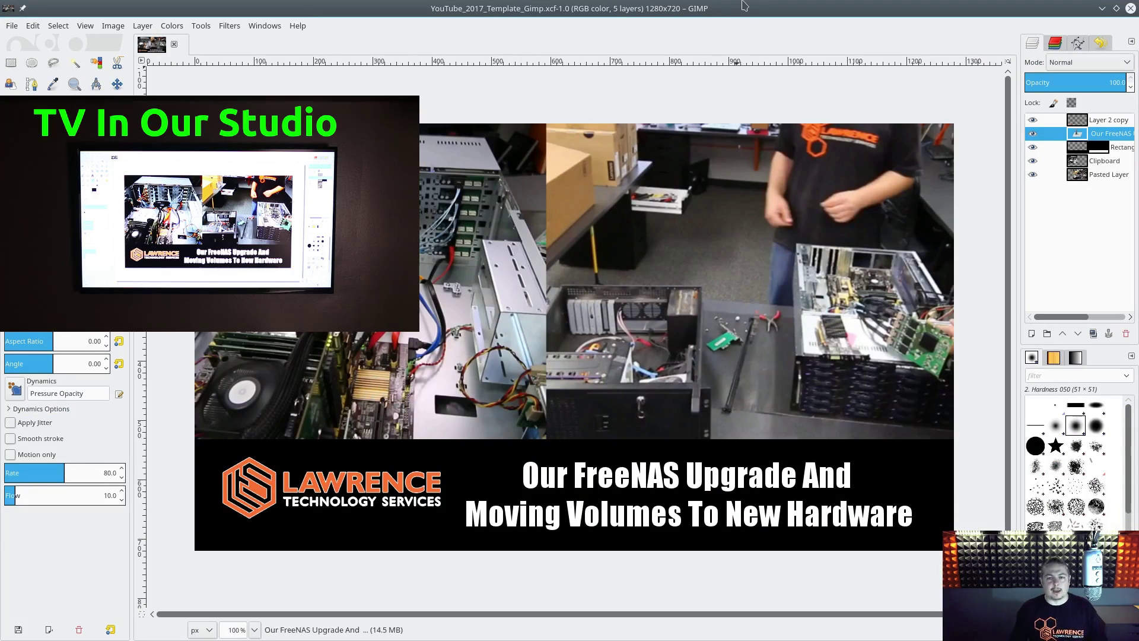
left_click(1102, 8)
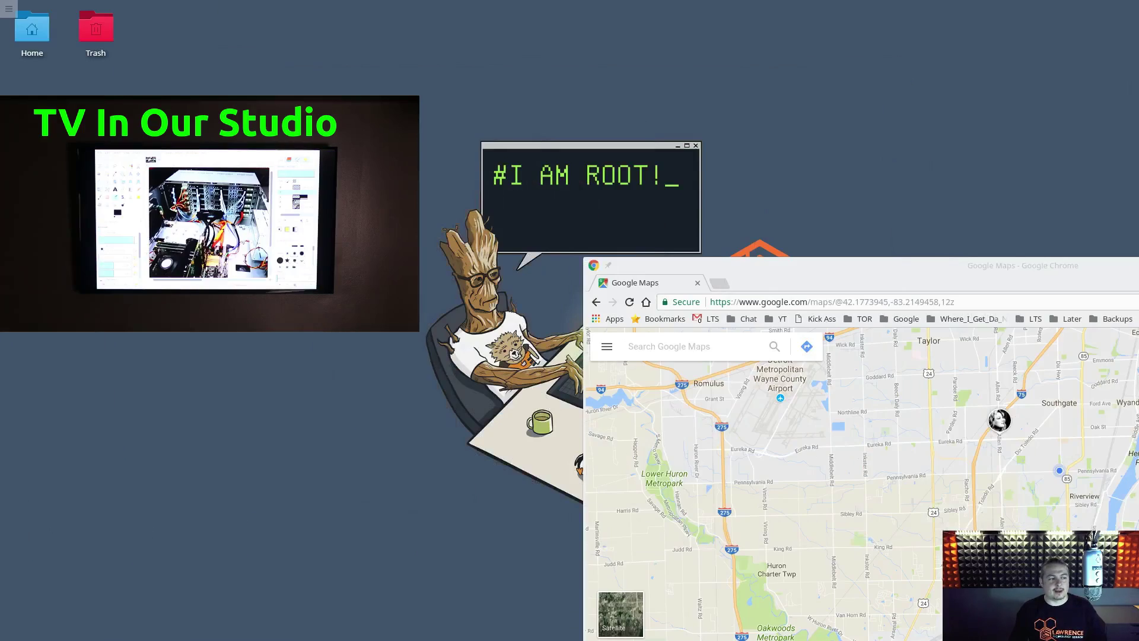
Maximise the Maps window, stop casting to Studio Room, and open a new tab
double_click(868, 268)
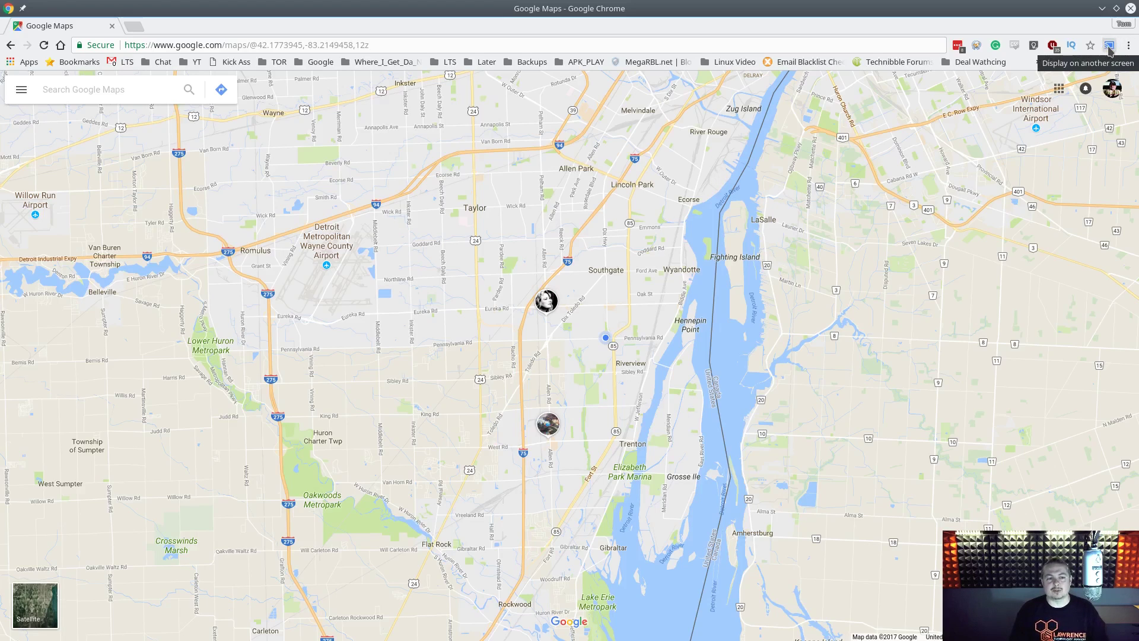
left_click(1107, 47)
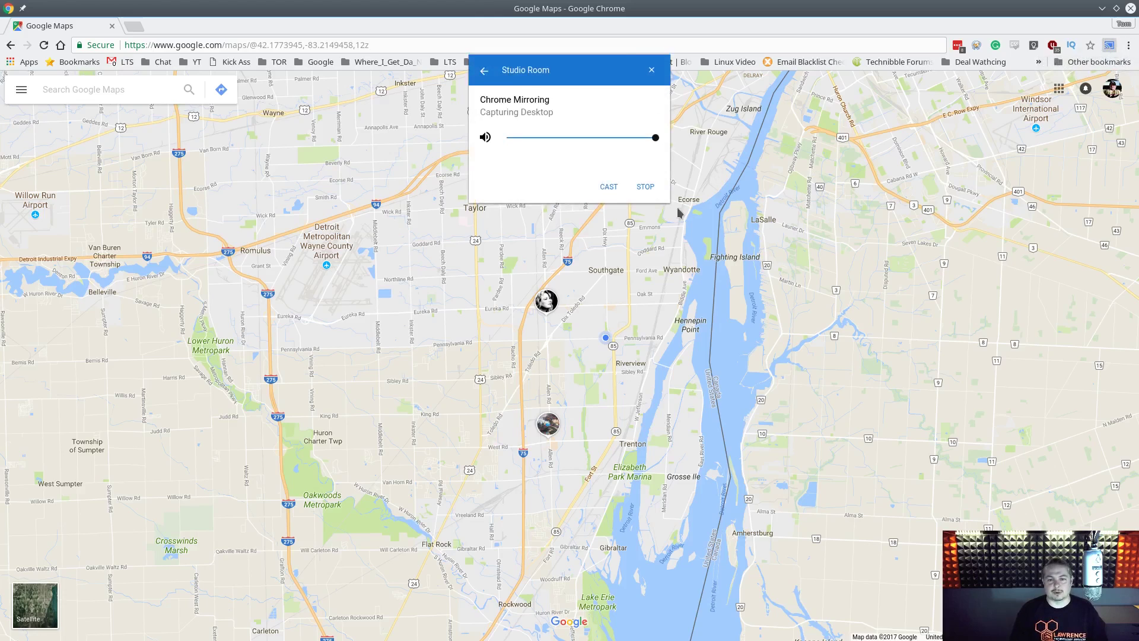
left_click(646, 187)
left_click(134, 25)
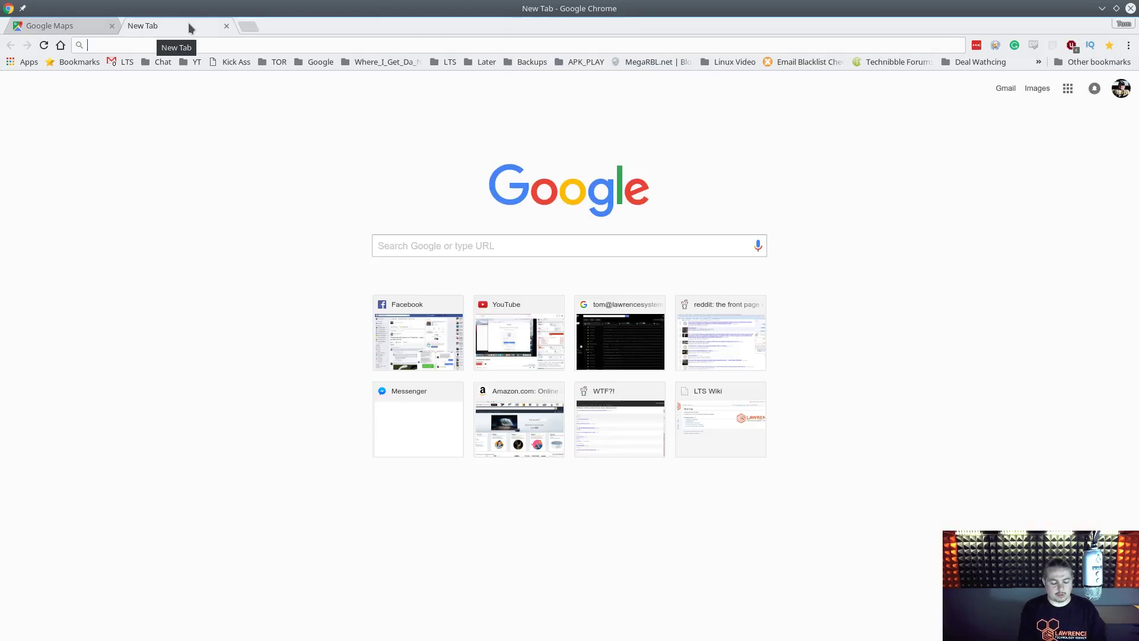
Open the 'Presenting With The ChromeCast' deck from the omnibox and list its Present options
type("do")
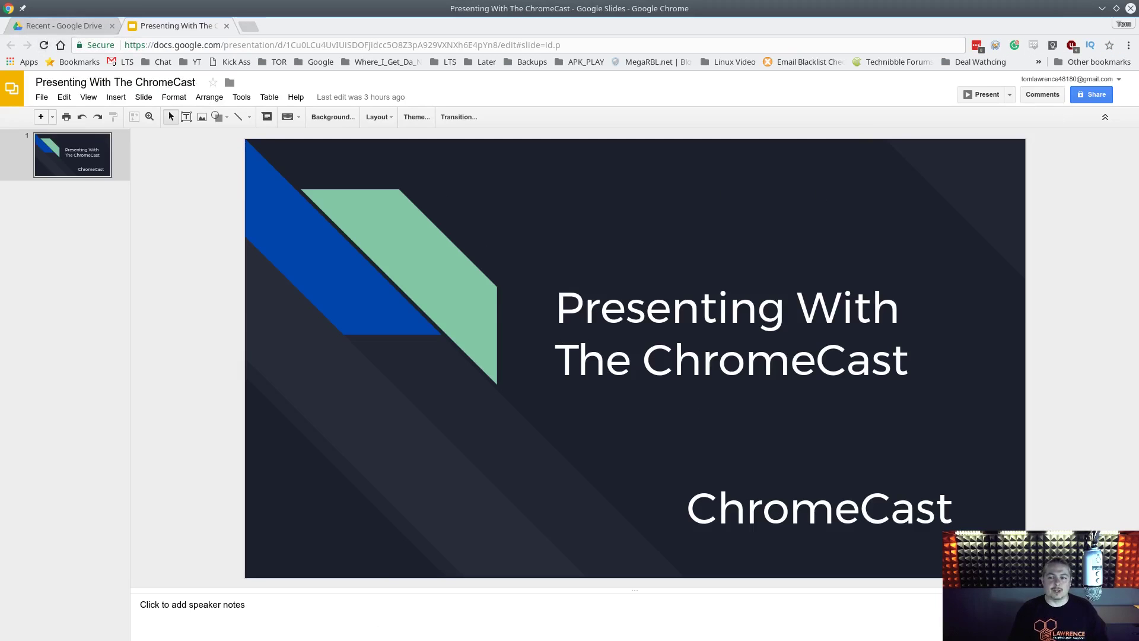
left_click(1128, 45)
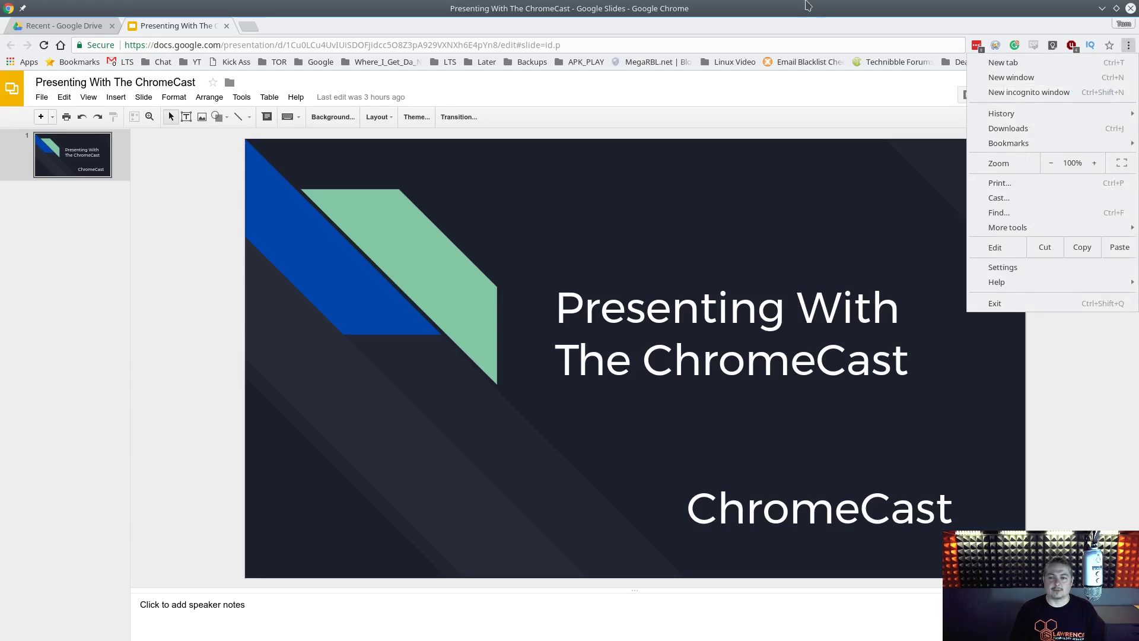
key("Escape")
left_click(1009, 95)
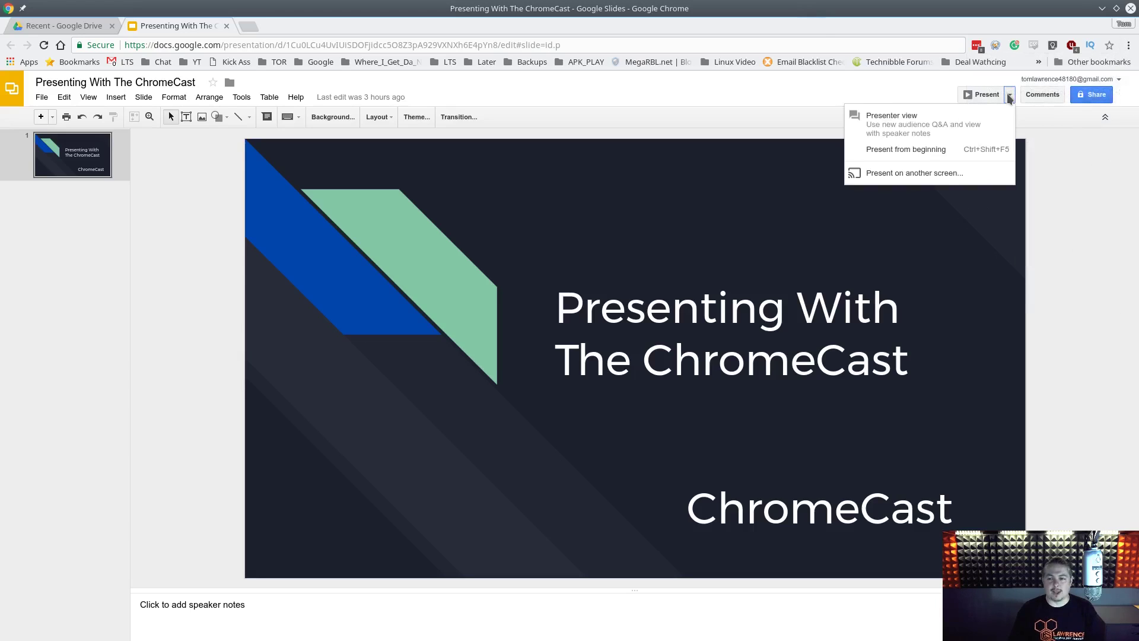
left_click(908, 174)
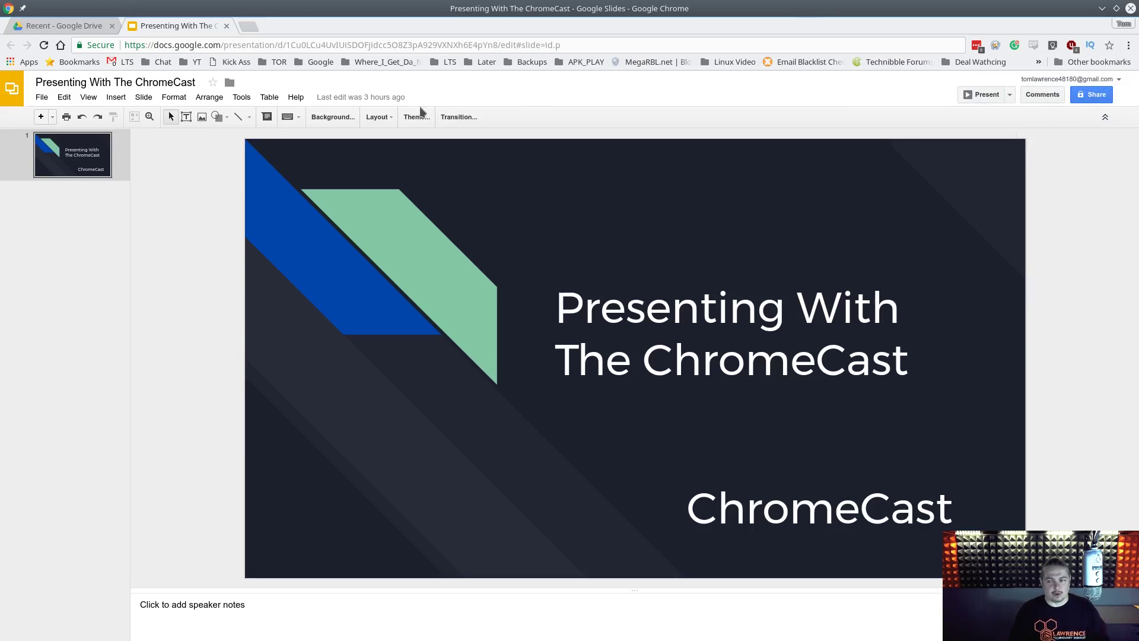
left_click(1011, 95)
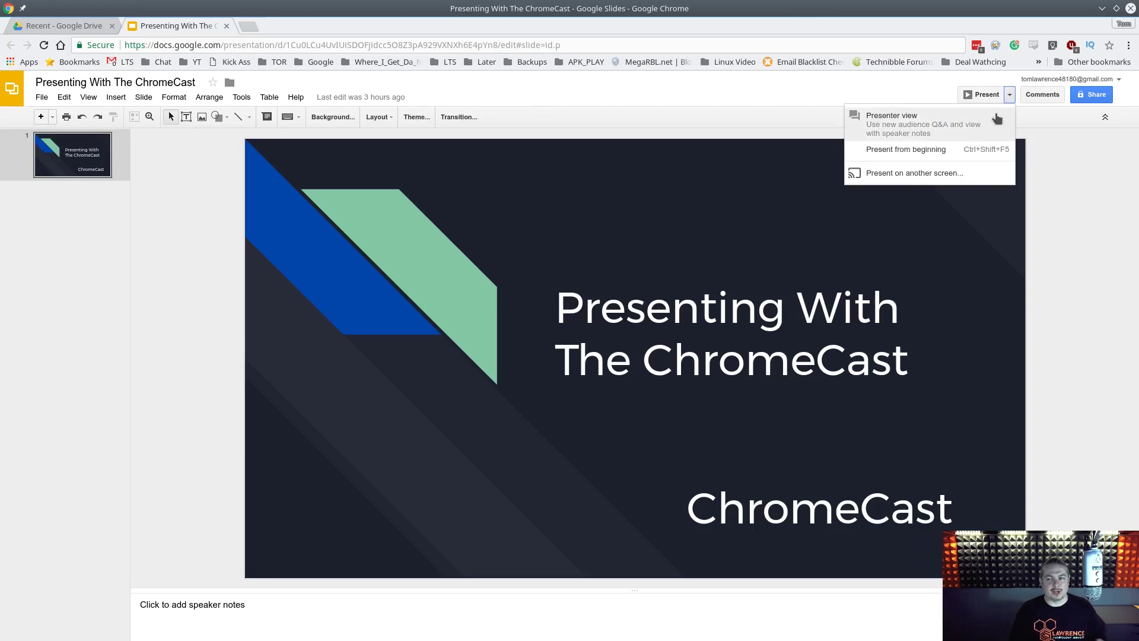
Present the slideshow on another screen, choosing the Studio Room TV
left_click(901, 175)
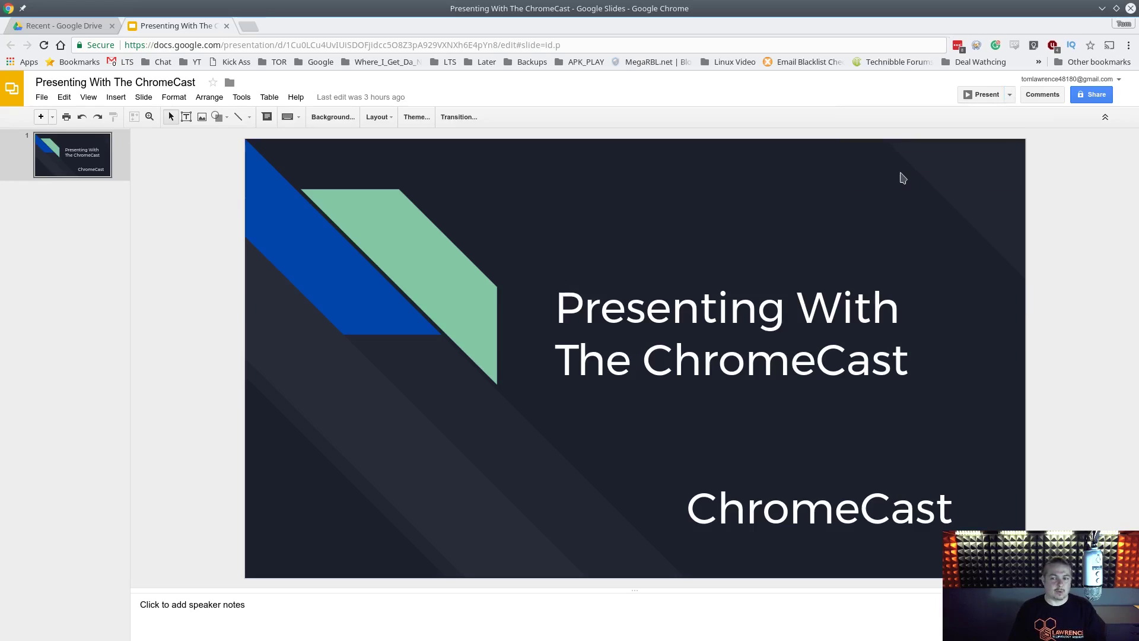
left_click(517, 100)
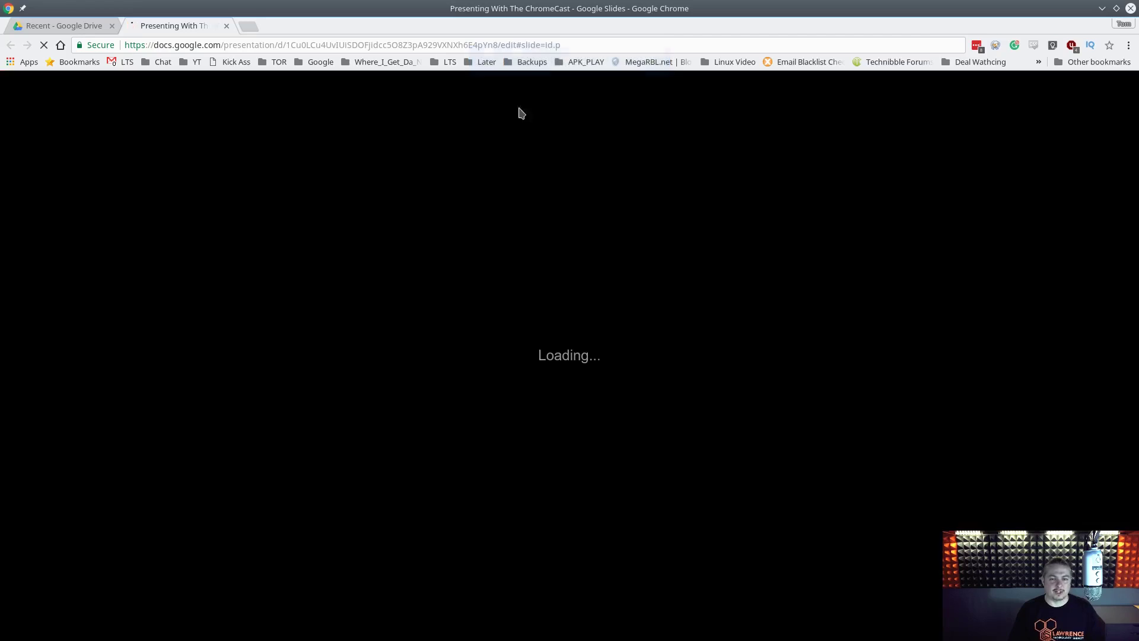